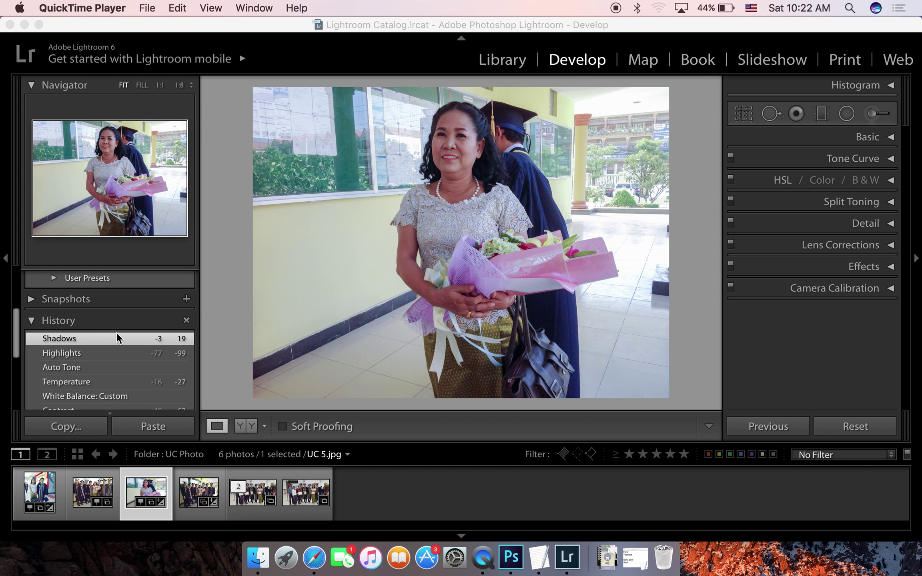
Switch from QuickTime Player to Lightroom's Develop module showing UC 5.jpg's History list
left_click(85, 338)
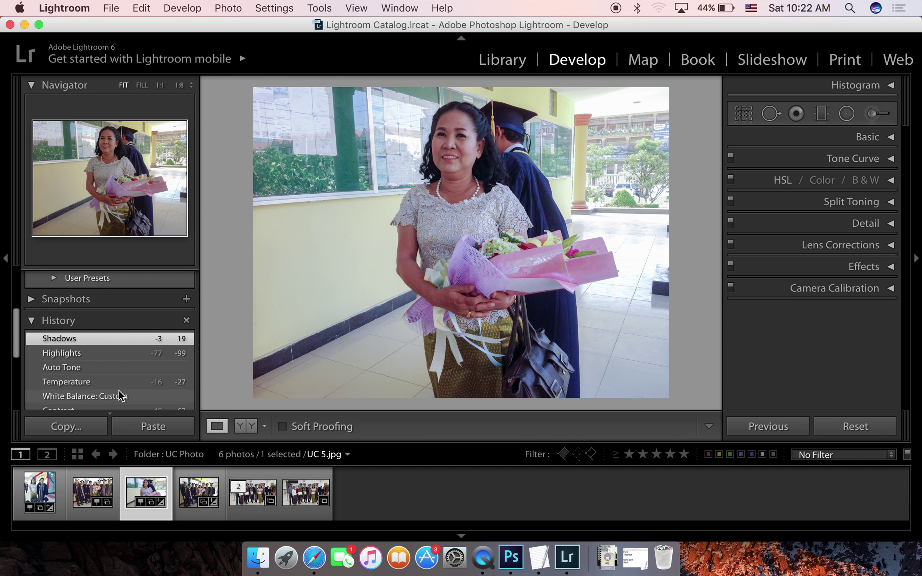
scroll(119, 392, "down", 4)
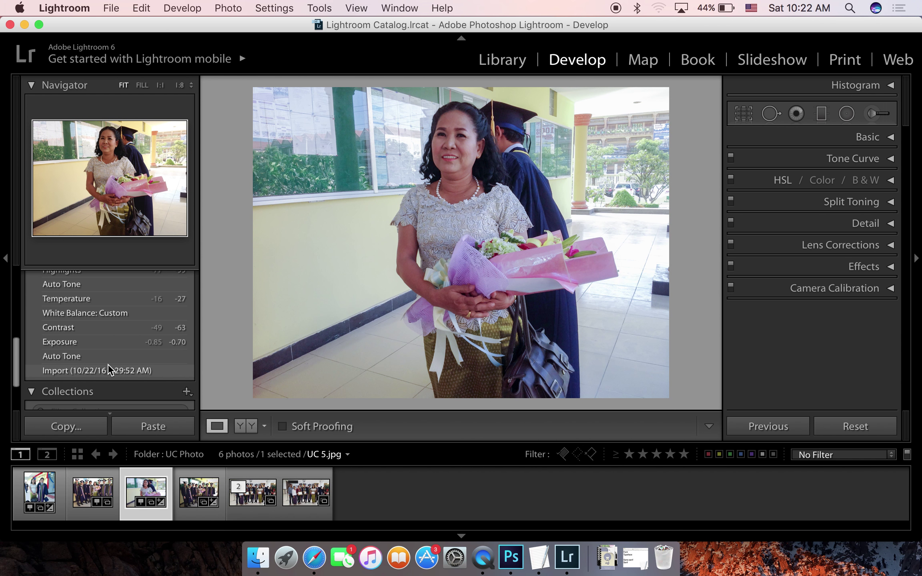
Collapse the History panel and scroll the left sidebar up to the Presets list
scroll(107, 364, "up", 3)
scroll(107, 364, "up", 3)
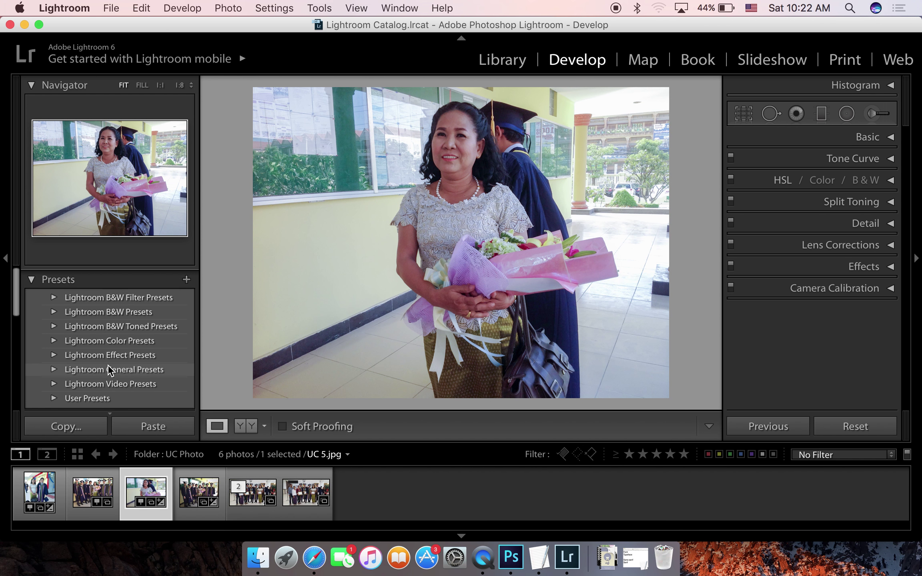
scroll(122, 320, "down", 3)
scroll(128, 304, "down", 3)
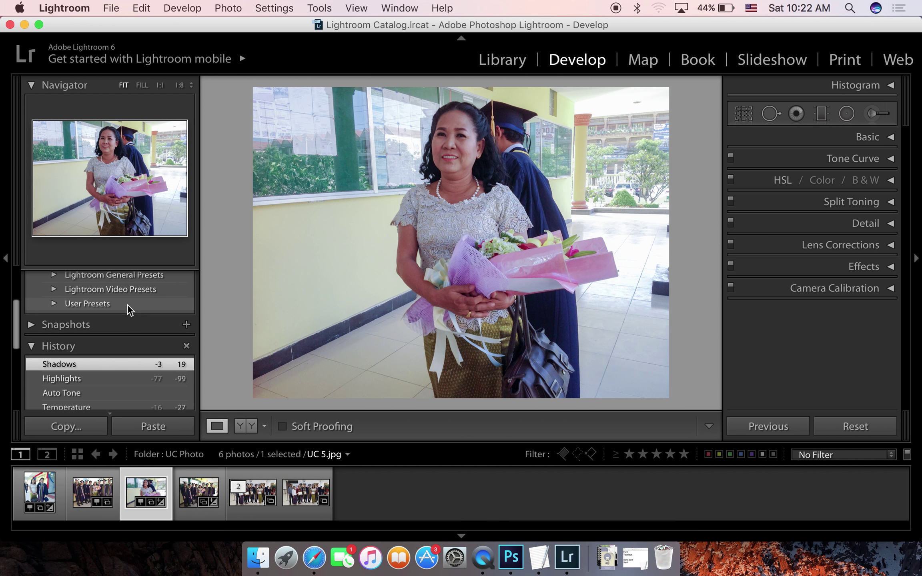
left_click(39, 348)
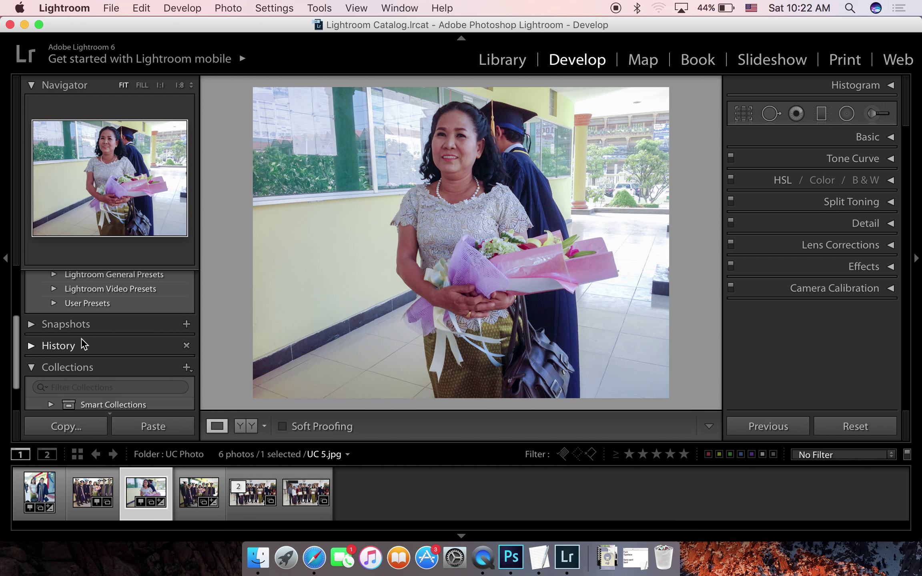
scroll(81, 338, "up", 3)
scroll(81, 343, "up", 2)
scroll(81, 337, "up", 1)
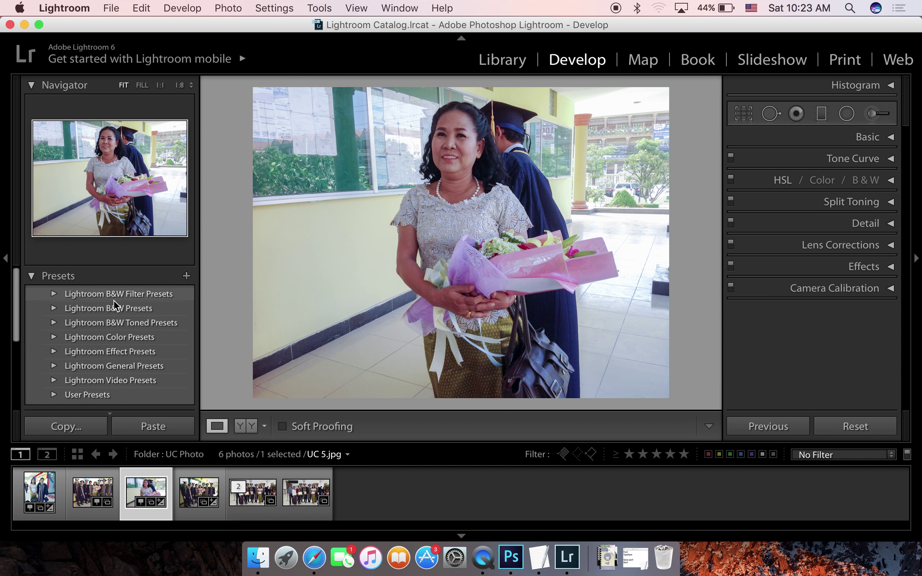
Apply the B&W Contrast High preset from Lightroom B&W Presets to UC 5.jpg
left_click(55, 308)
scroll(56, 308, "down", 3)
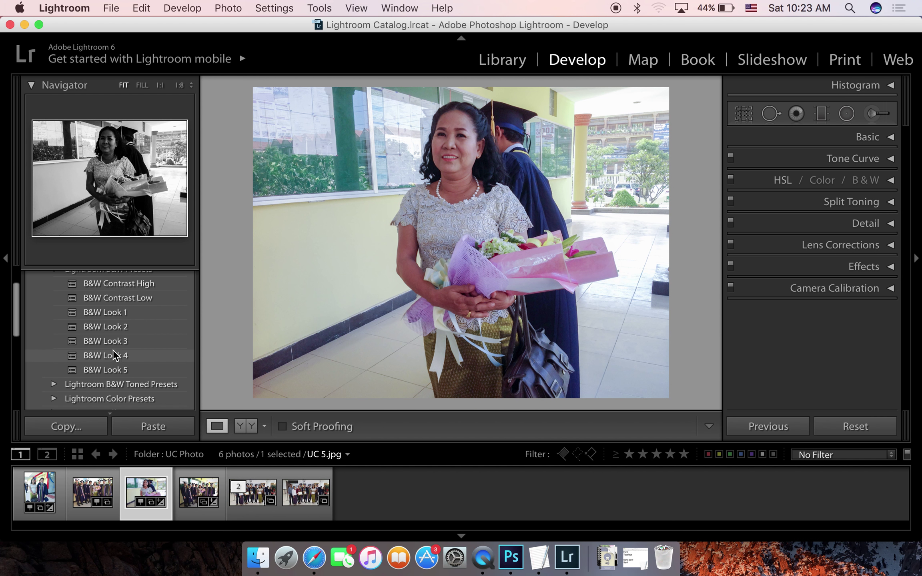
left_click(116, 283)
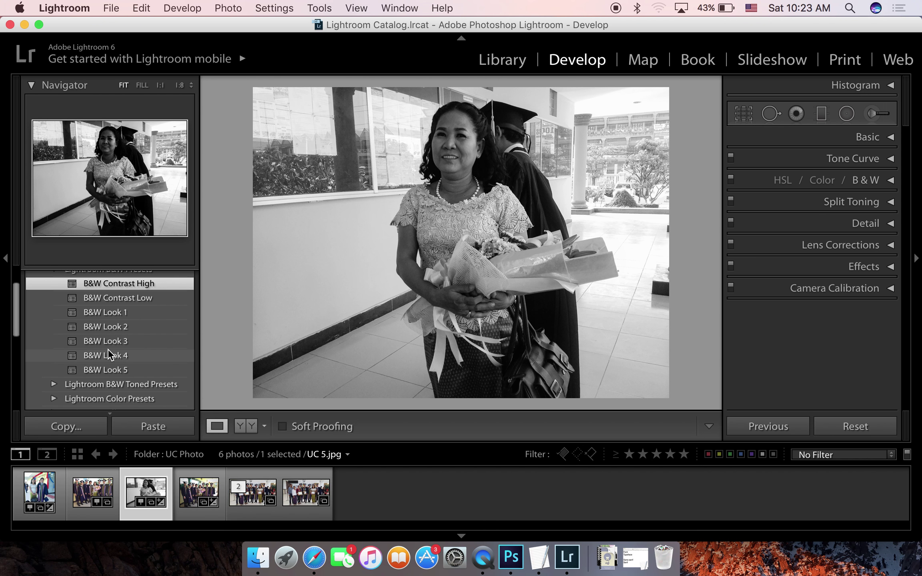
scroll(106, 353, "up", 2)
left_click(55, 309)
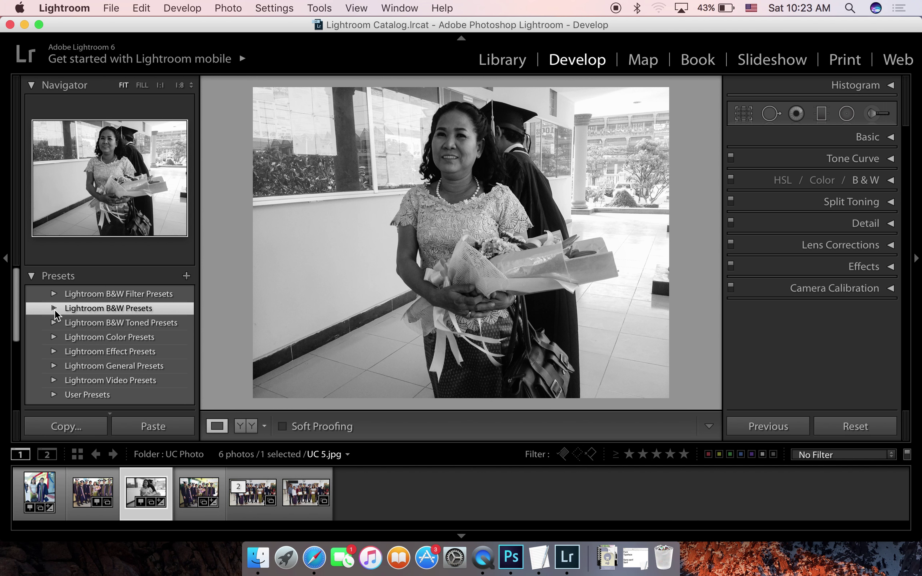
left_click(186, 276)
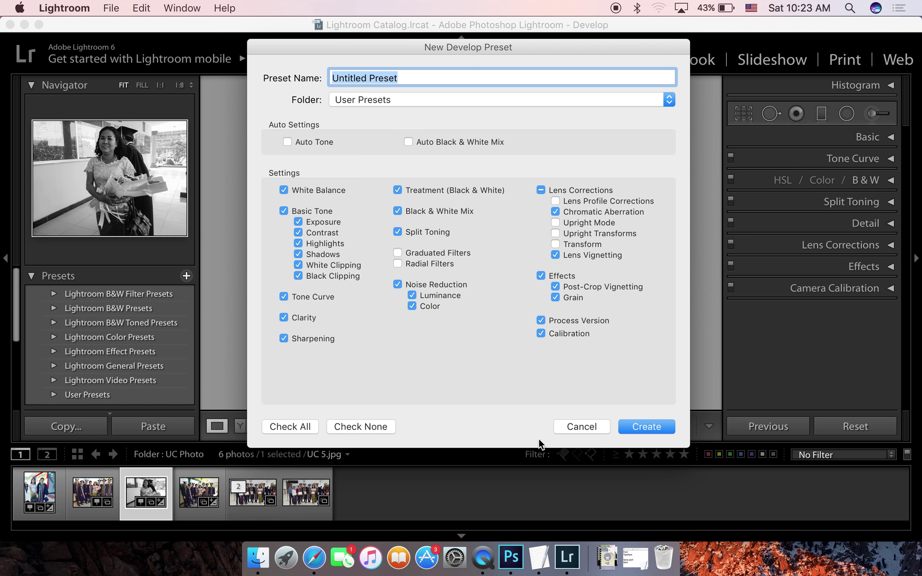
Create a develop preset named 'Imported Presets' in the User Presets folder
left_click(596, 427)
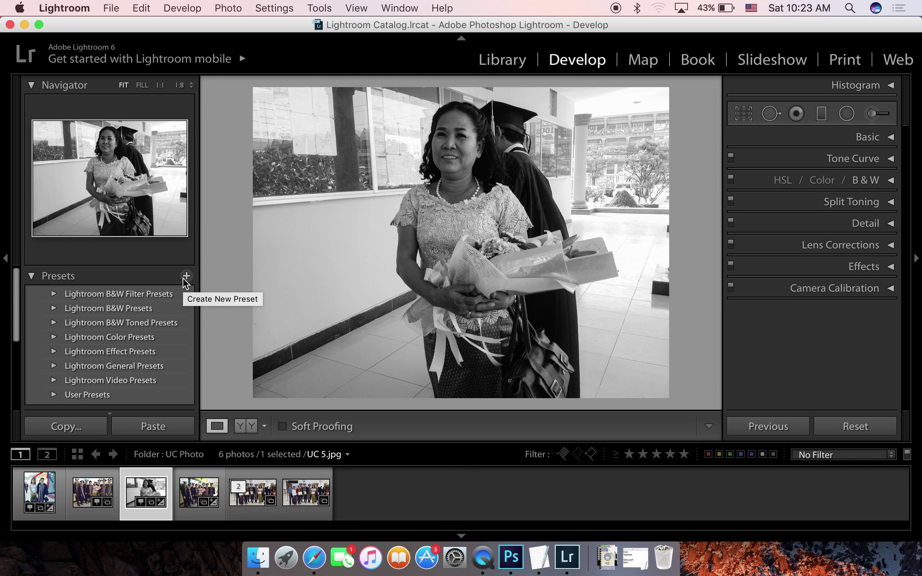
left_click(183, 278)
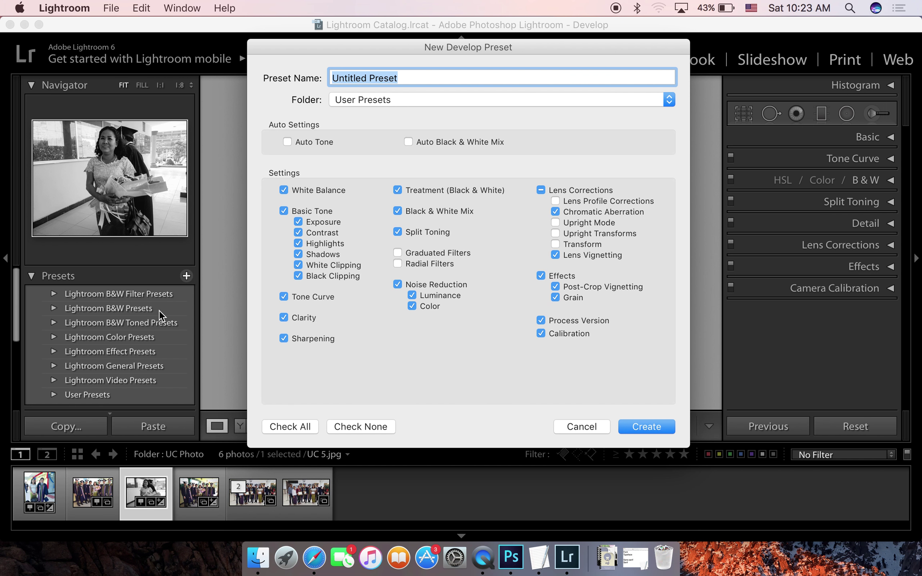
key("BackSpace")
type("Imported Presets")
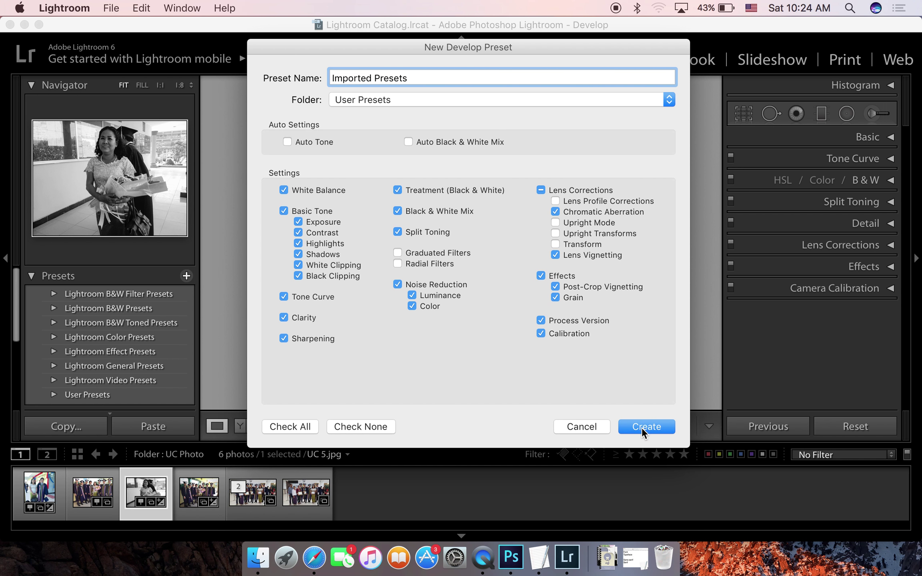
left_click(642, 427)
scroll(145, 388, "down", 3)
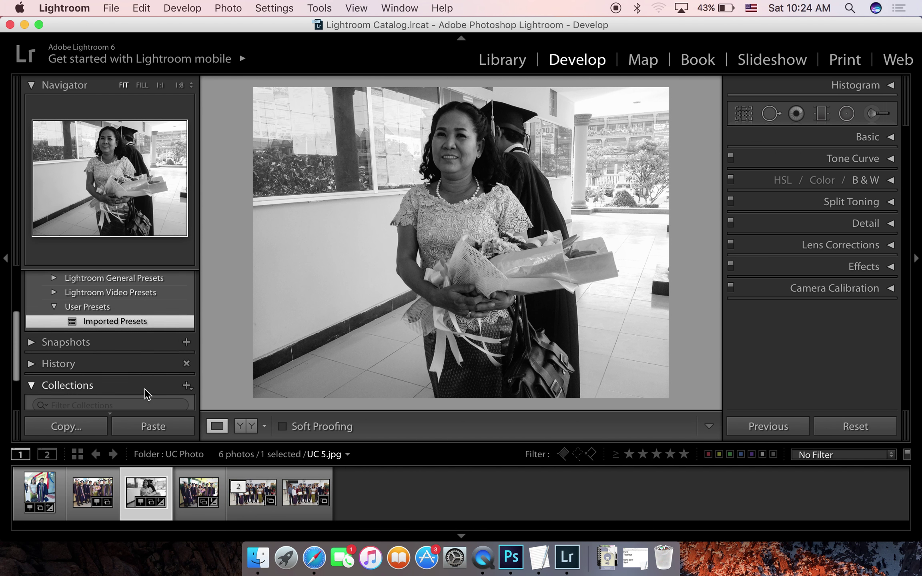
right_click(127, 318)
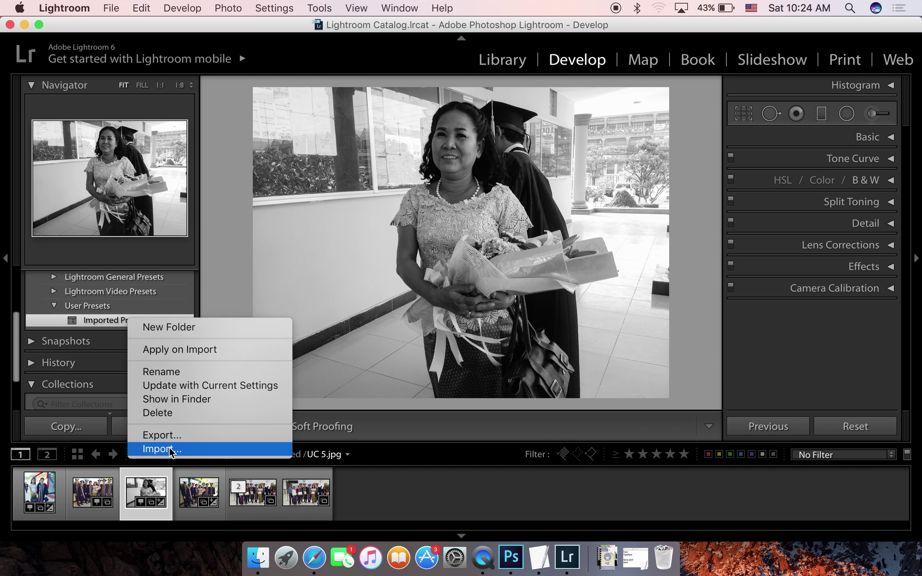
left_click(74, 305)
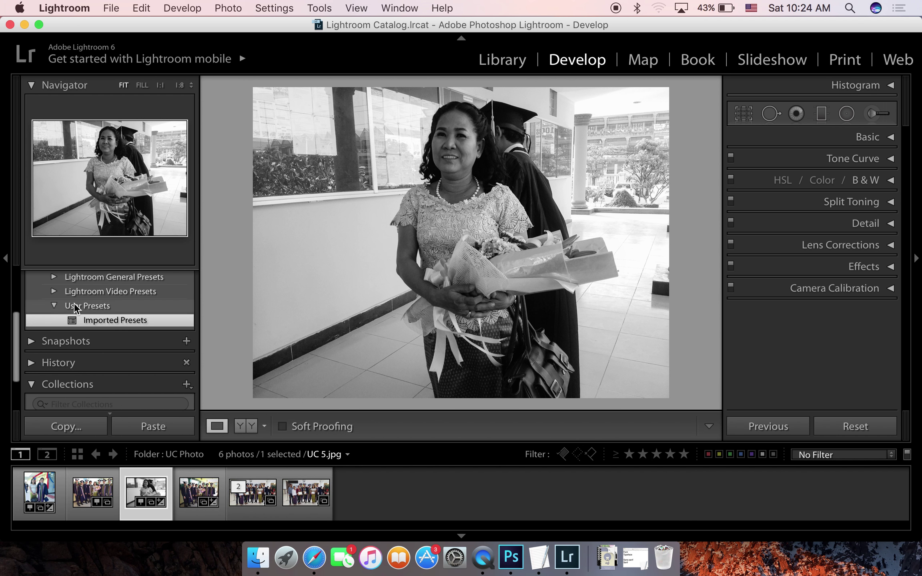
scroll(113, 294, "up", 4)
scroll(113, 294, "up", 2)
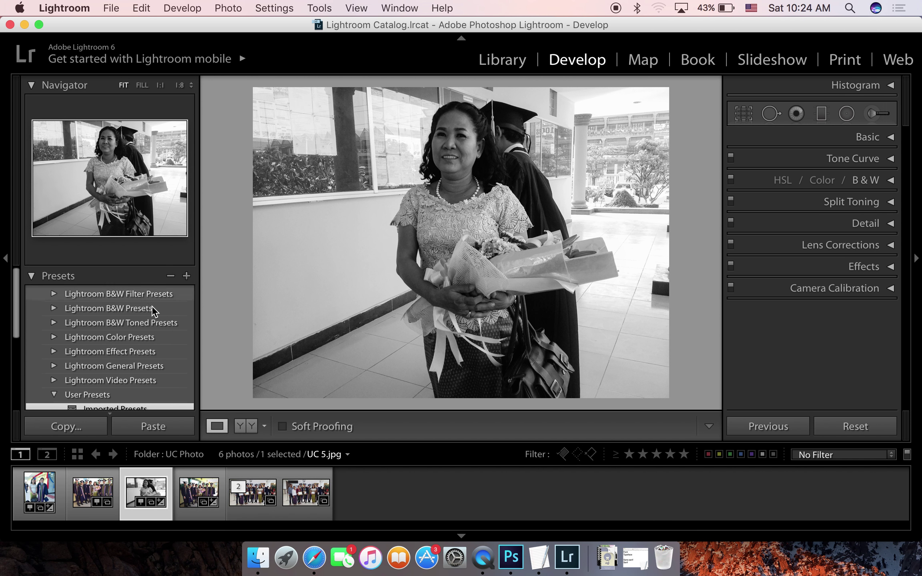
Collapse the Presets and Collections panels and expand the History panel for UC 5.jpg
left_click(34, 278)
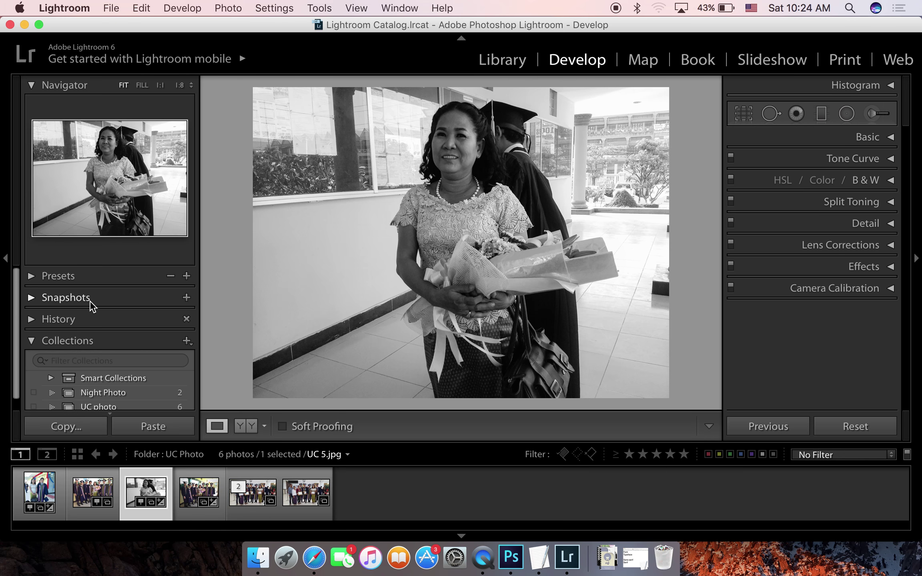
scroll(89, 301, "down", 1)
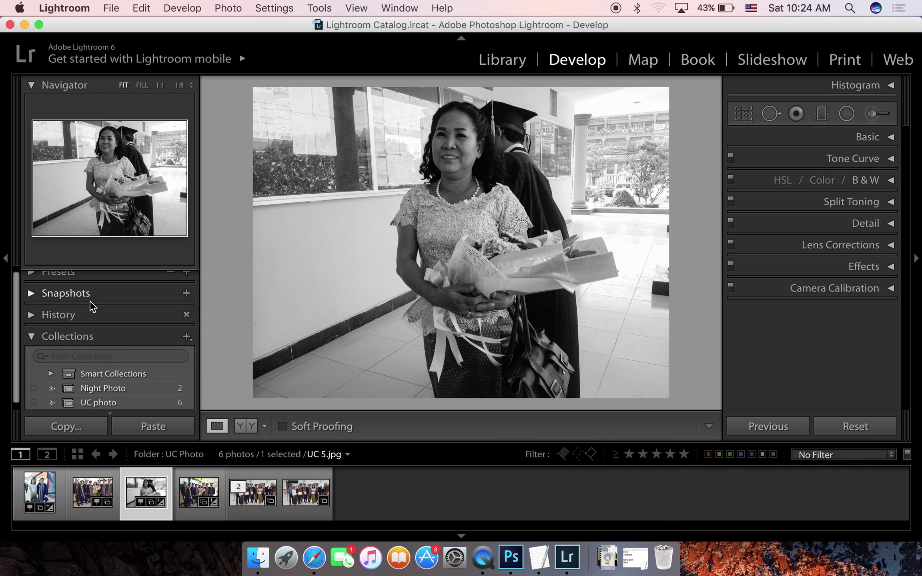
left_click(74, 330)
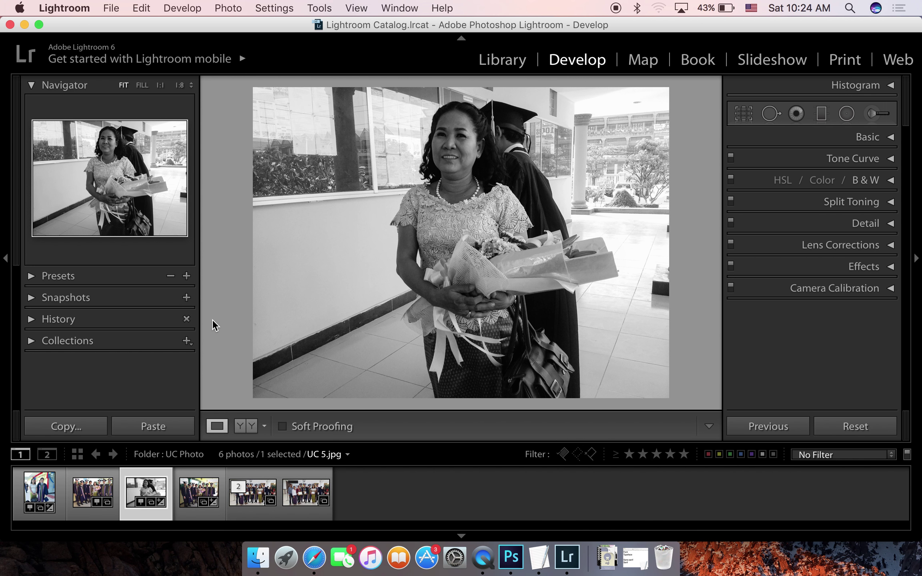
left_click(135, 276)
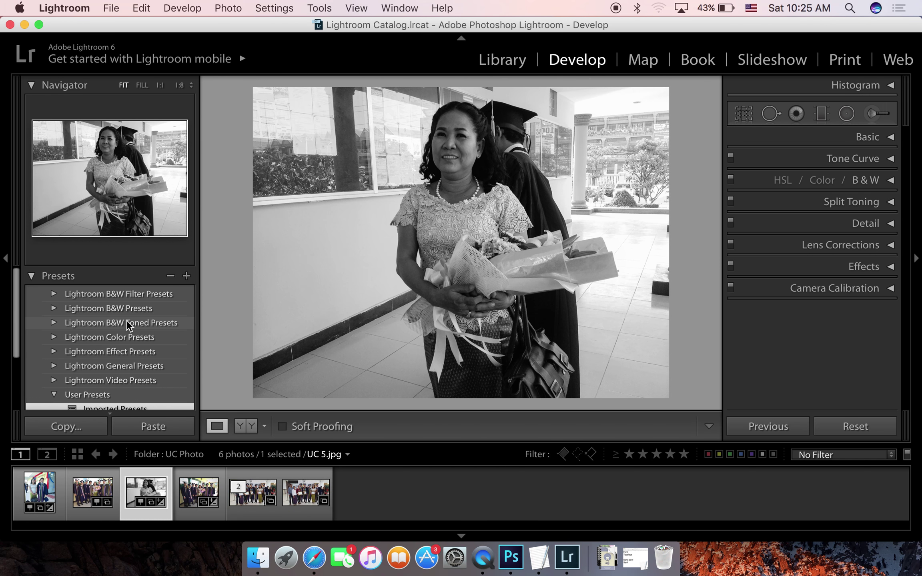
left_click(48, 277)
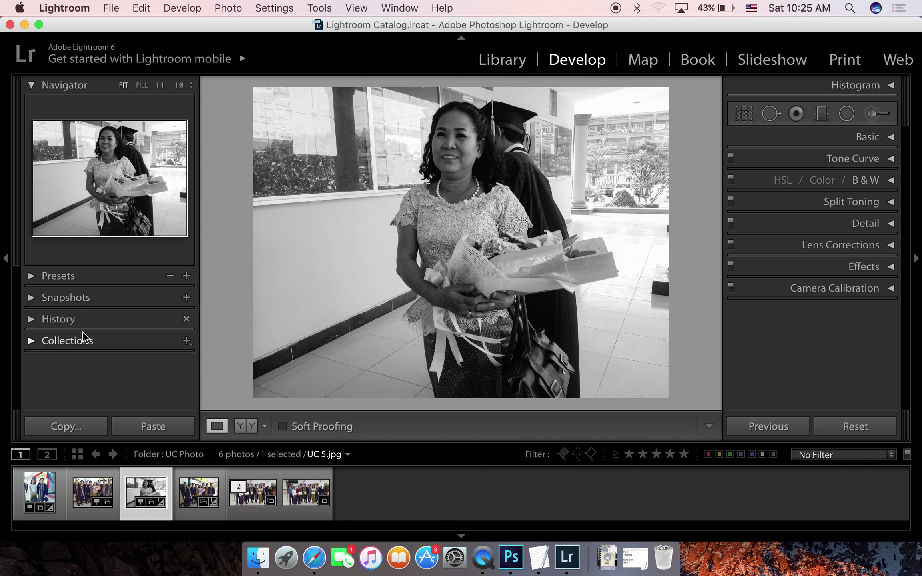
left_click(73, 321)
scroll(73, 320, "down", 5)
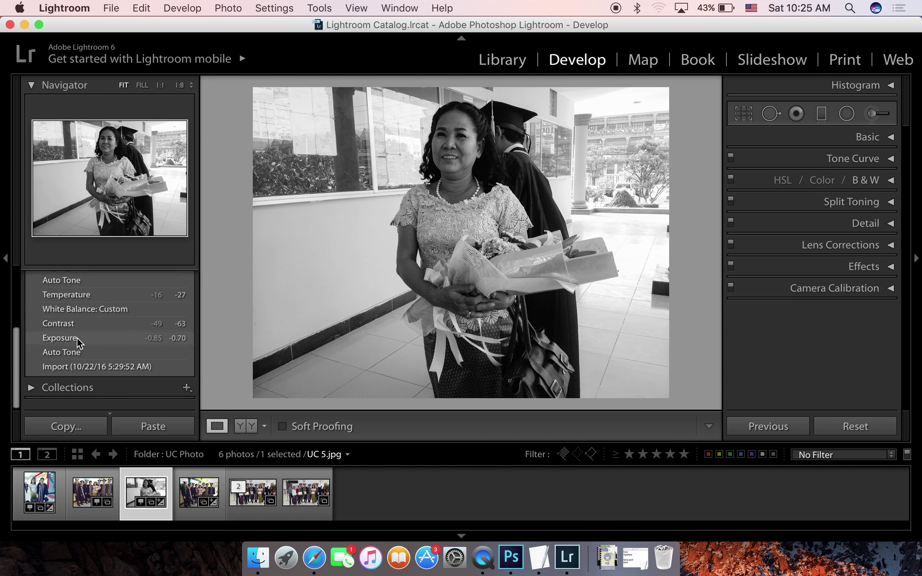
Revert UC 5.jpg to its colour Import (10/22/16) state from History
left_click(77, 373)
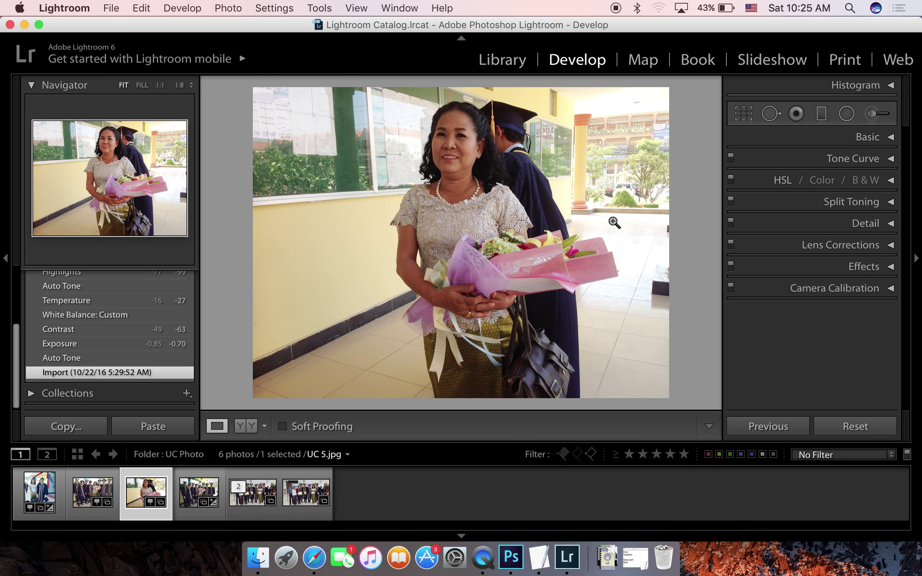
left_click(859, 224)
left_click(860, 135)
Expand the Detail panel and set the Sharpening Amount slider to 7
left_click(859, 224)
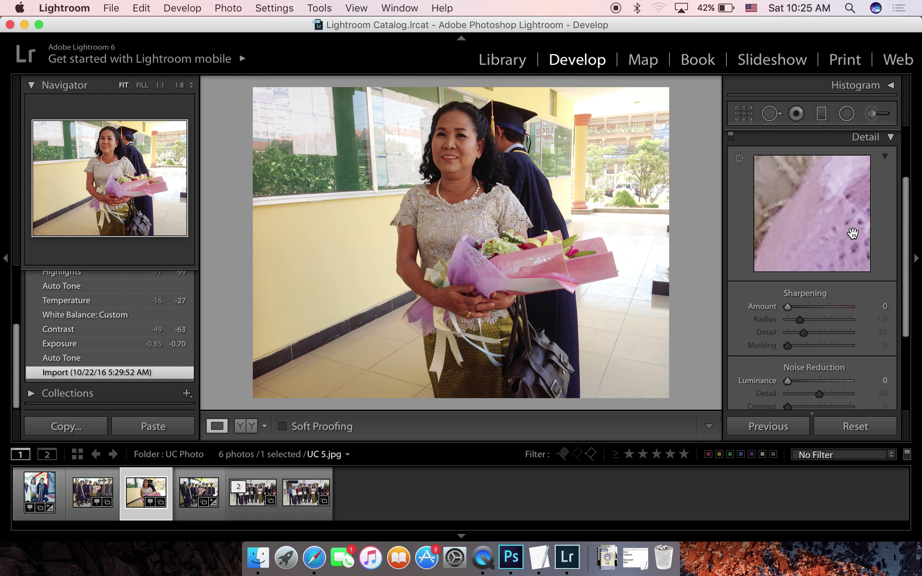
scroll(852, 233, "down", 3)
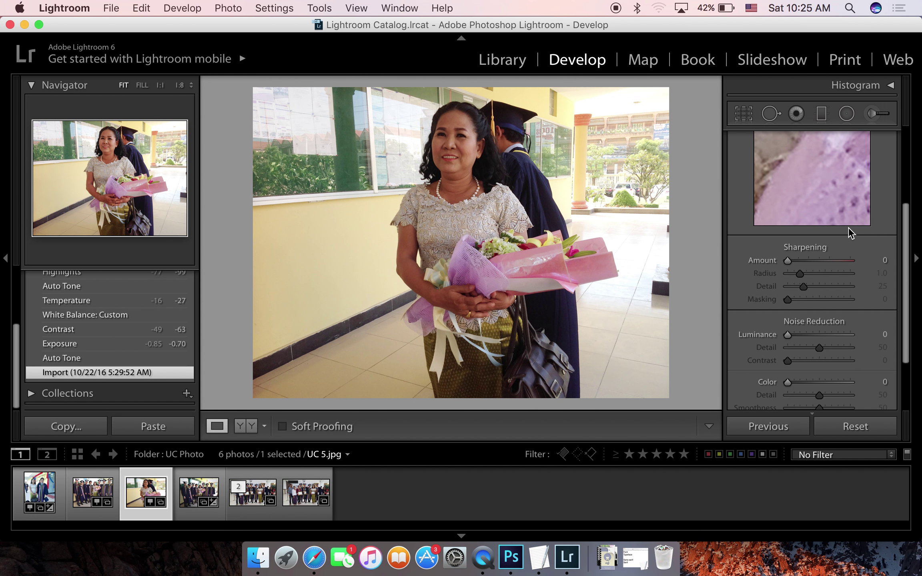
scroll(848, 227, "down", 2)
scroll(848, 227, "up", 1)
scroll(848, 227, "up", 2)
scroll(848, 227, "up", 1)
left_click_drag(791, 273, 879, 274)
left_click(788, 273)
left_click_drag(791, 274, 789, 275)
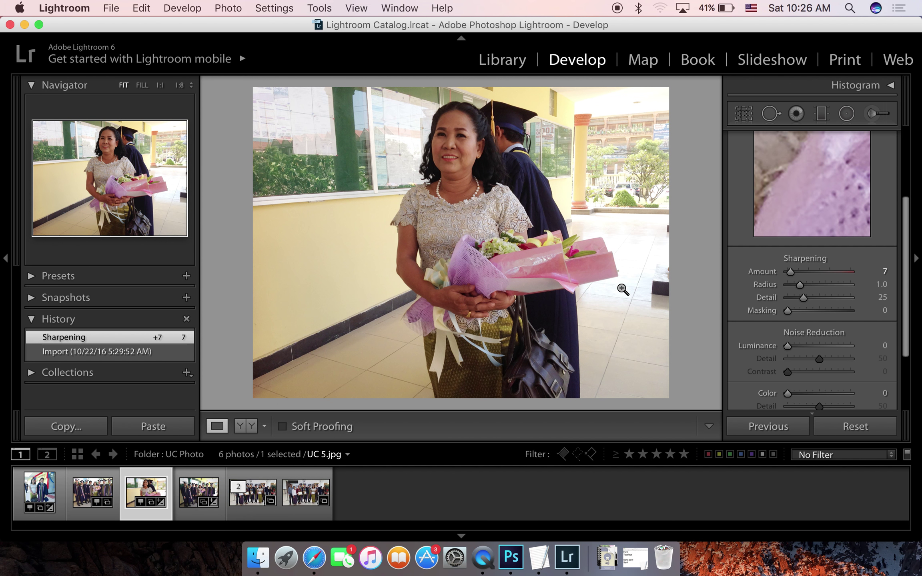
scroll(739, 243, "down", 5)
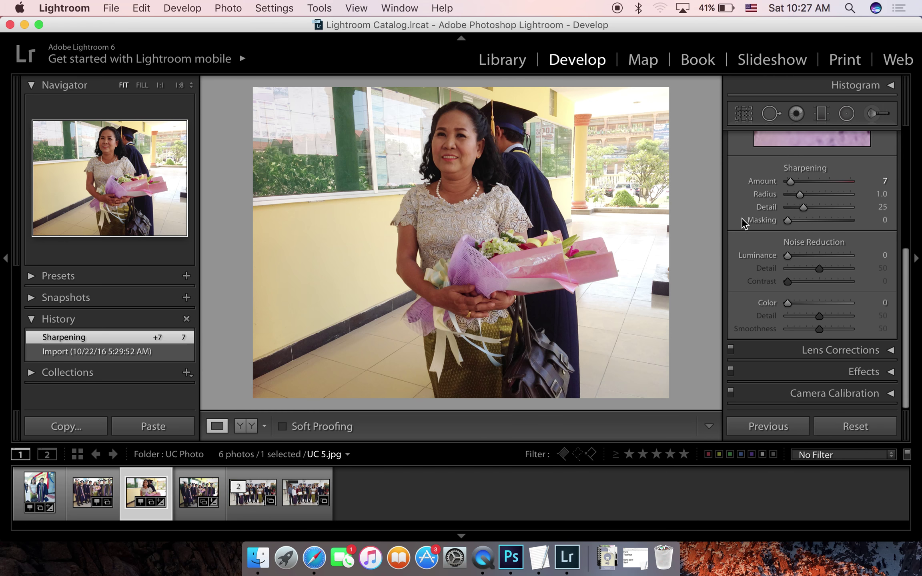
Try extreme sharpening values, then settle on Amount 43, Radius 0.9, Detail 15, Masking 0
left_click_drag(787, 223, 847, 231)
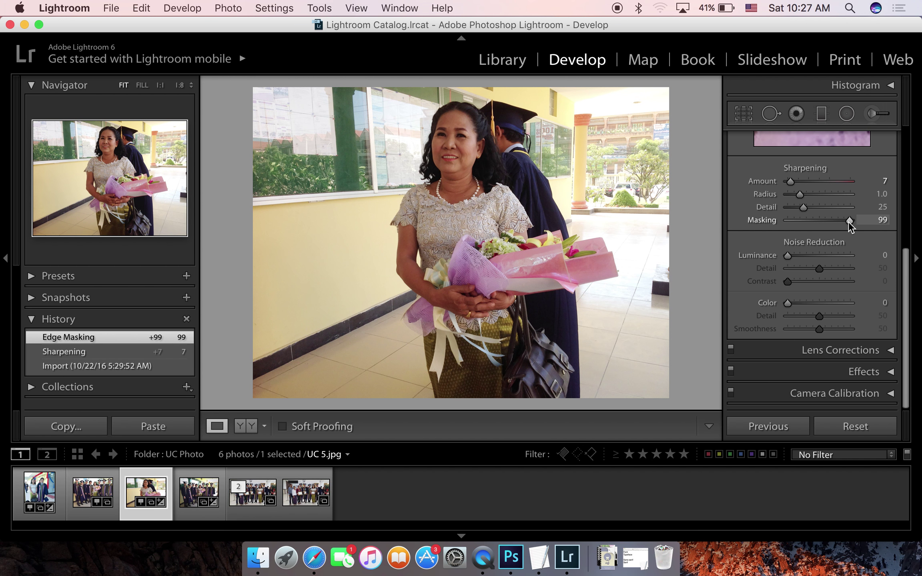
left_click_drag(848, 221, 776, 219)
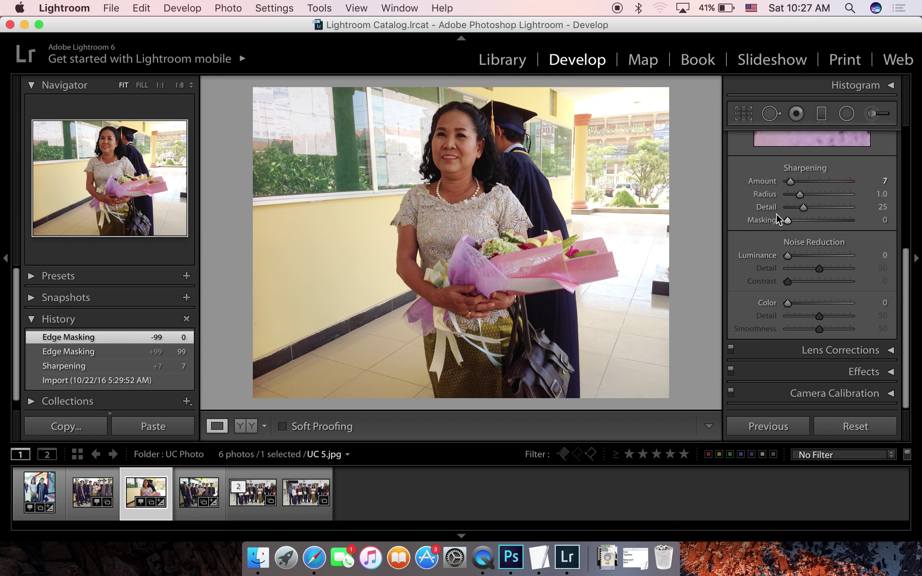
left_click_drag(790, 181, 850, 182)
left_click_drag(803, 207, 835, 208)
left_click_drag(799, 194, 842, 194)
left_click_drag(786, 220, 877, 222)
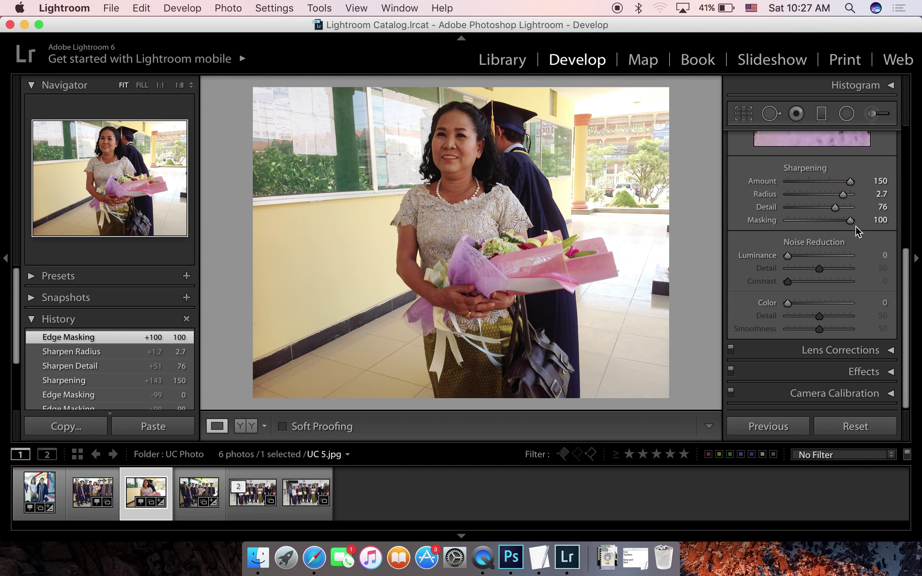
left_click_drag(850, 222, 787, 221)
left_click_drag(849, 181, 805, 182)
mouse_move(843, 195)
left_mouse_down()
mouse_move(797, 194)
mouse_move(797, 206)
left_mouse_up()
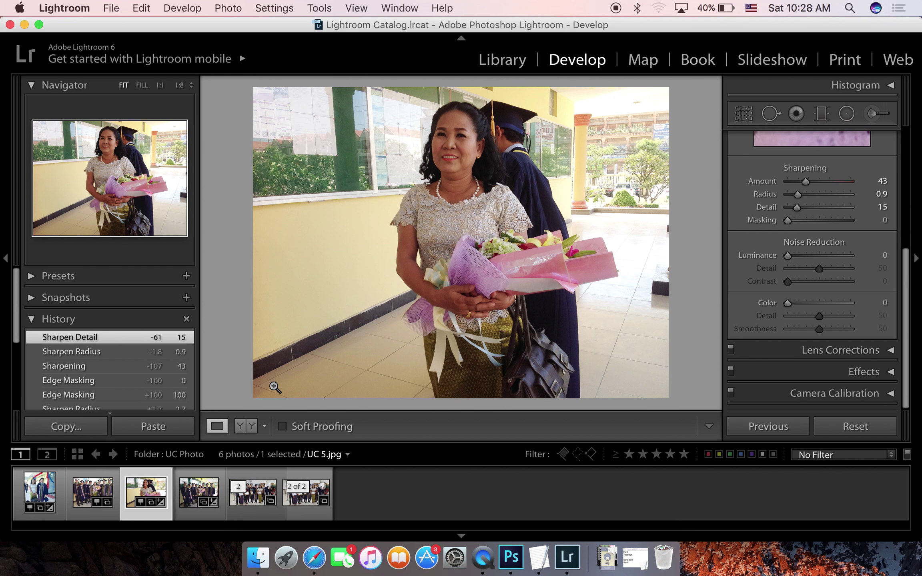
Show UC 5.jpg in the left/right Before & After comparison view
left_click(246, 424)
left_click(225, 427)
left_click(251, 427)
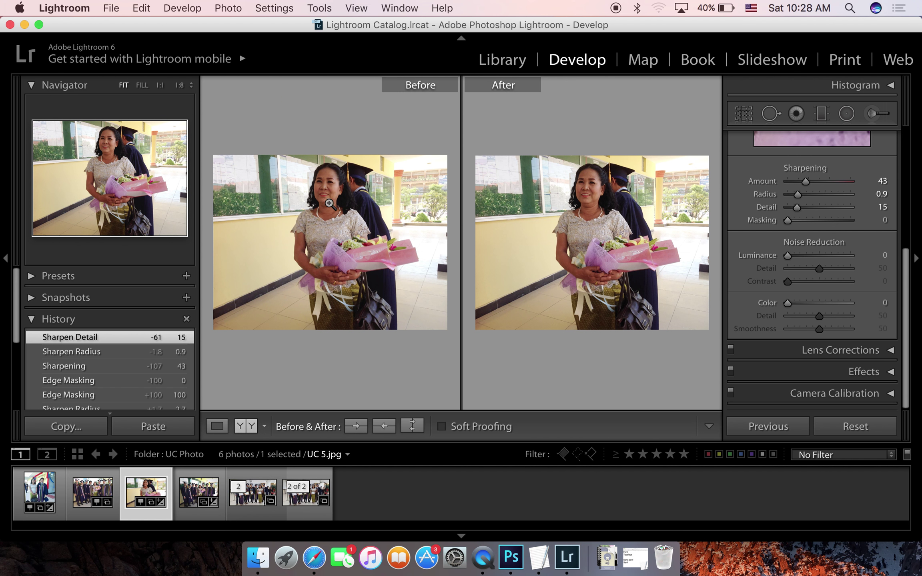